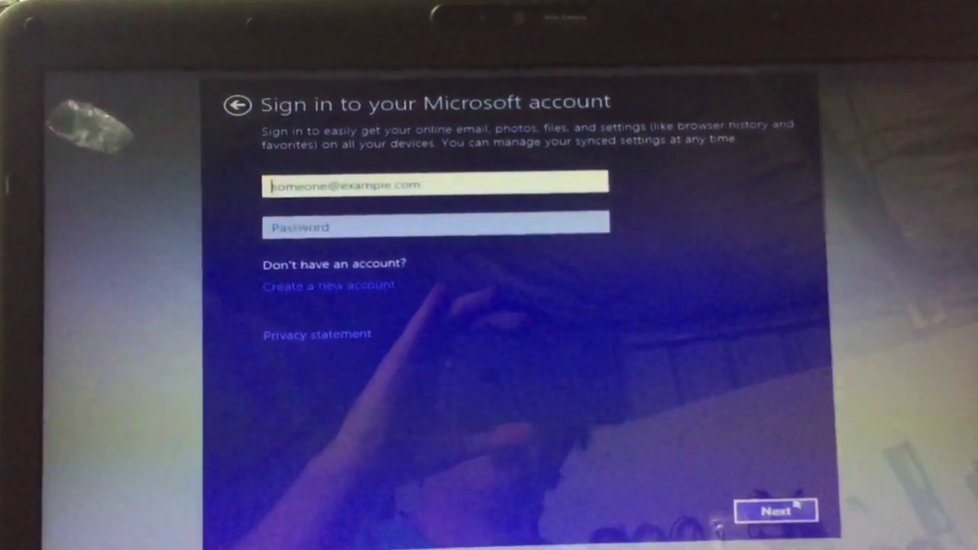
Choose 'Create a new account', bringing up the Microsoft account creation form
{"action": "left_click", "coordinate": [395, 276]}
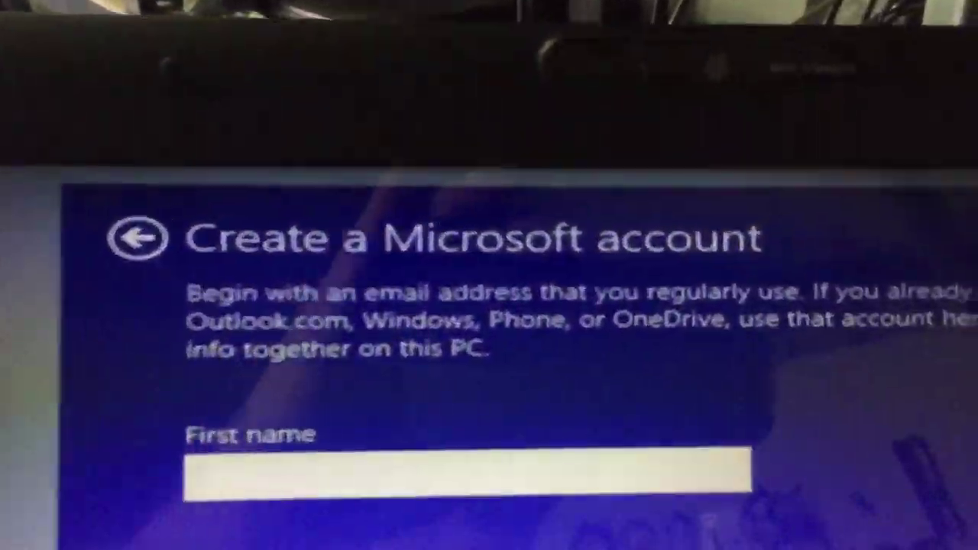